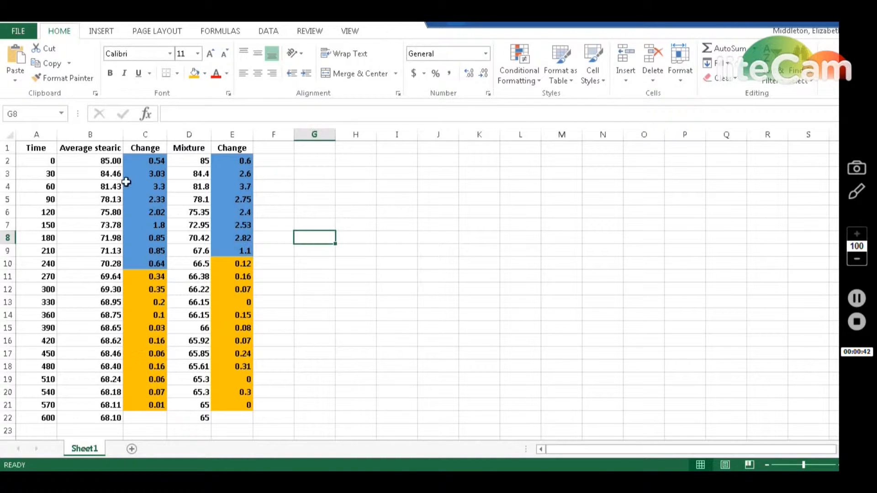
- Examine the stearic and mixture temperature columns, their Change formulas and where the blue and orange ranges split
left_click(105, 160)
left_click(103, 173)
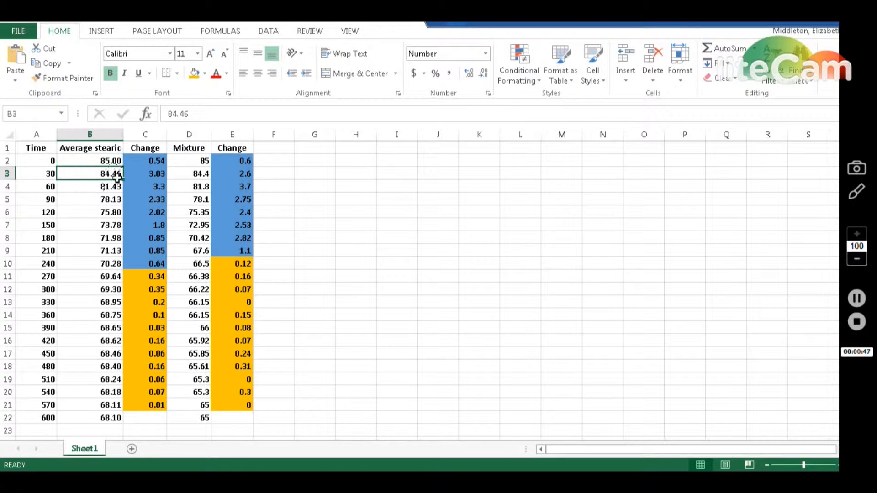
left_click(139, 160)
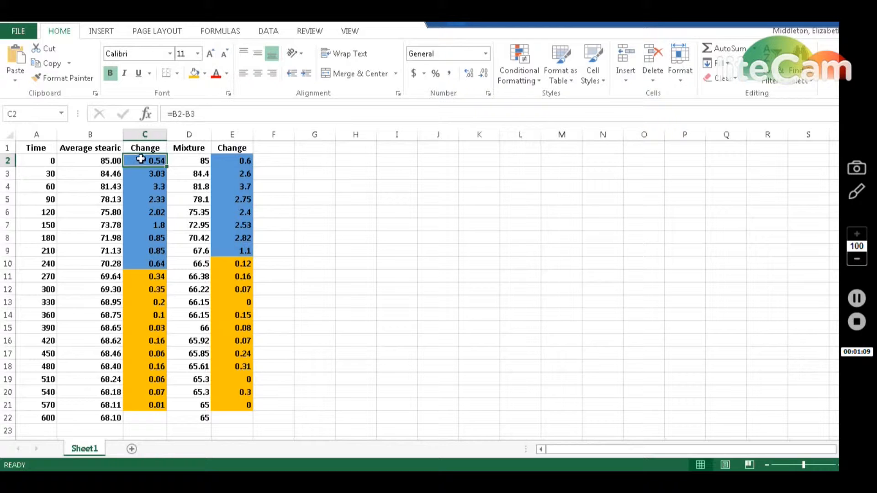
left_click_drag(138, 174, 150, 267)
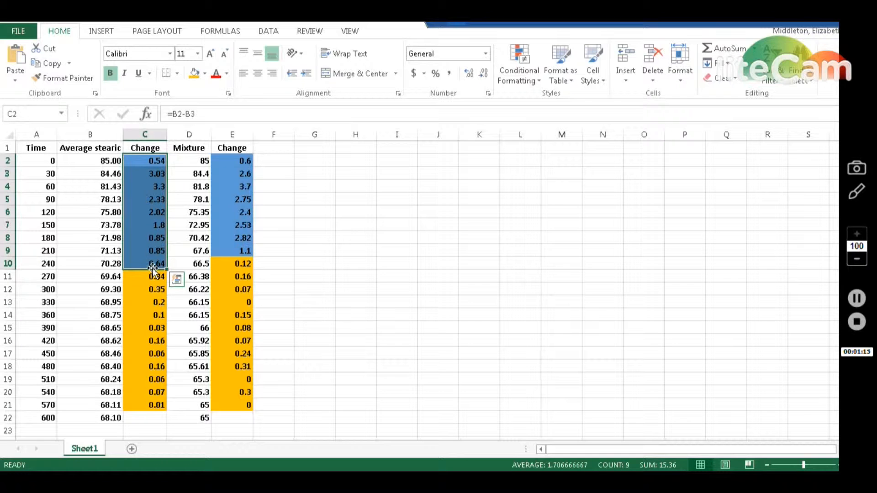
left_click_drag(140, 276, 143, 403)
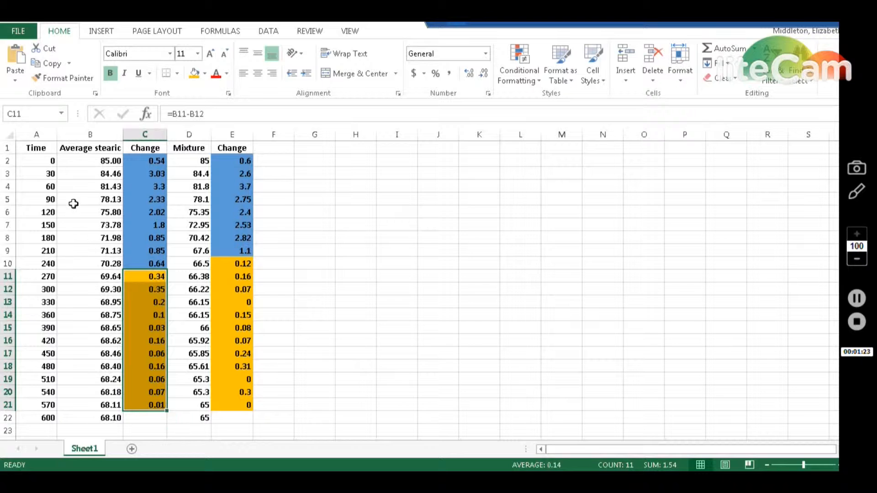
left_click(80, 165)
left_click_drag(80, 165, 80, 412)
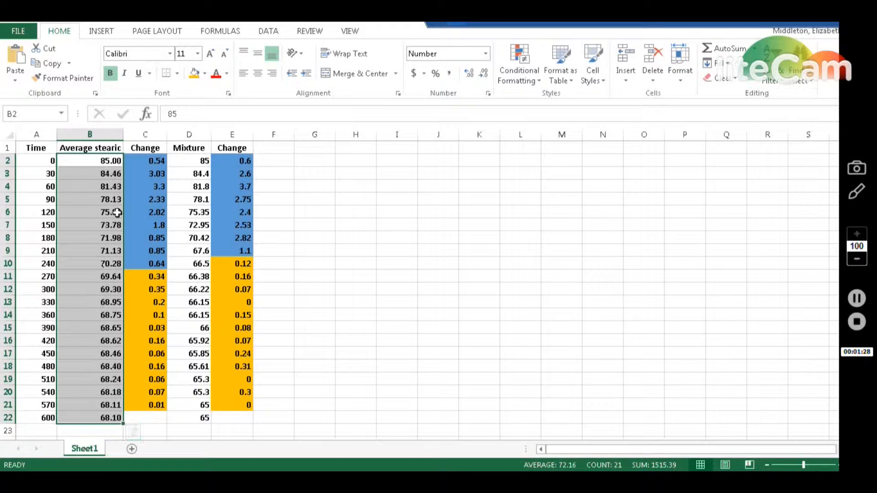
left_click_drag(141, 159, 152, 403)
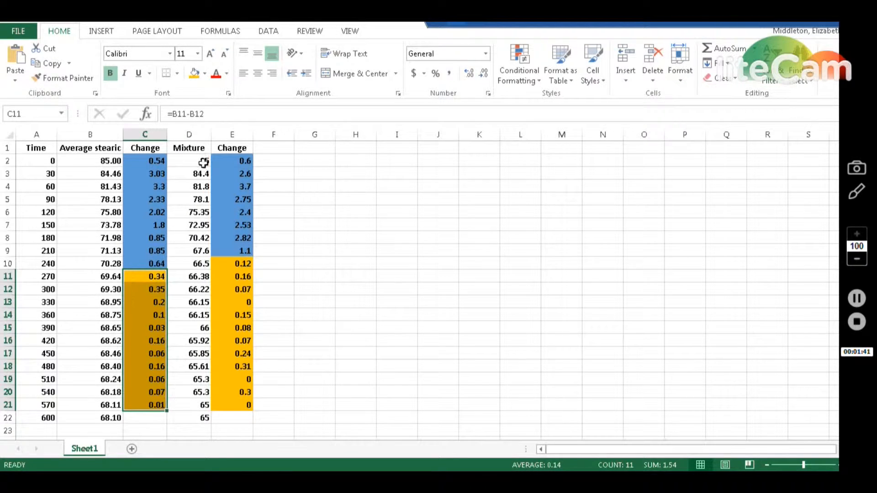
left_click_drag(197, 148, 192, 417)
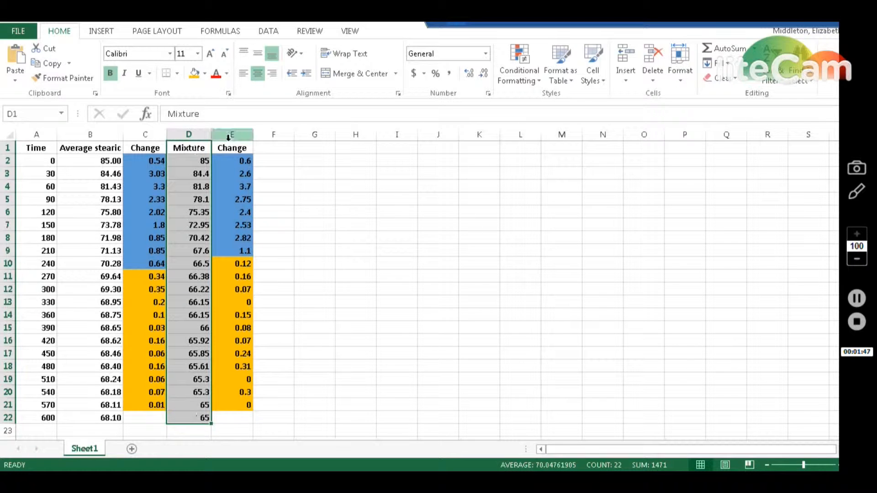
left_click_drag(231, 146, 241, 396)
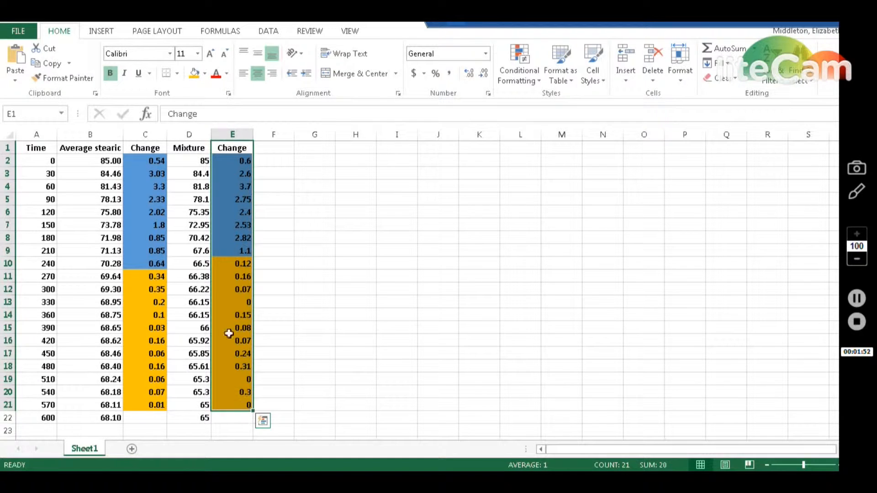
left_click(218, 263)
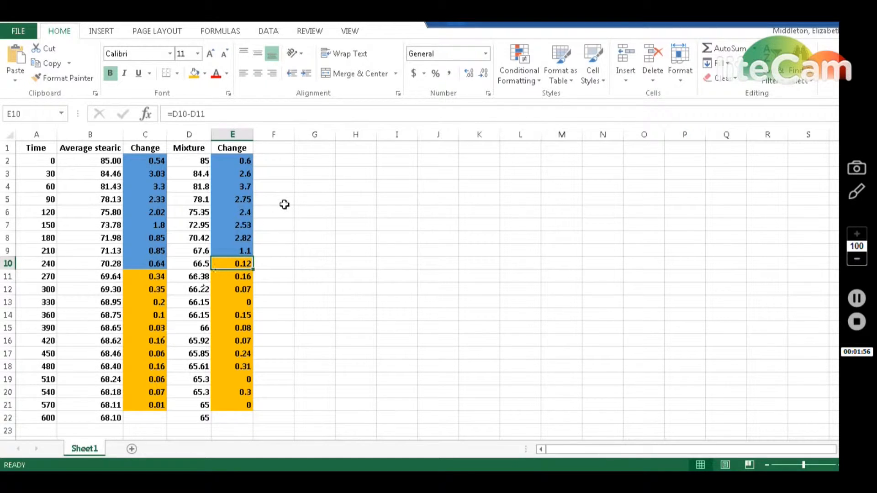
- Insert an empty markers-only scatter chart with the blank cell G1 selected
left_click(312, 149)
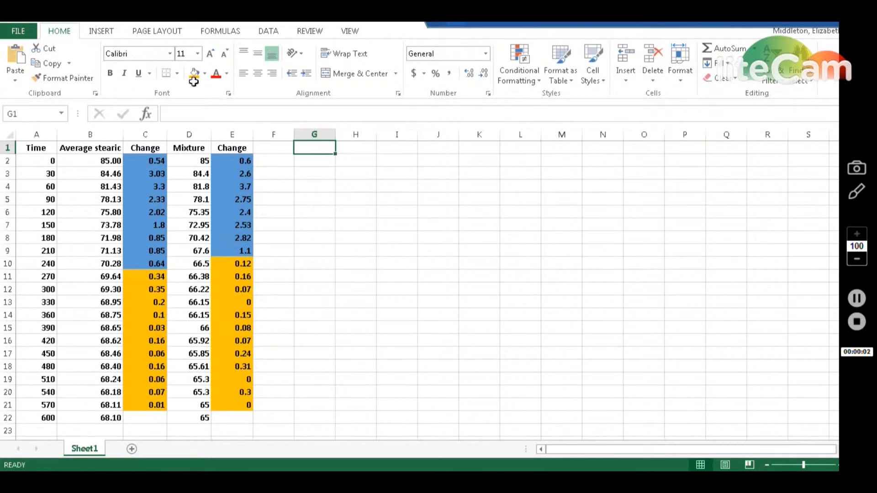
left_click(102, 32)
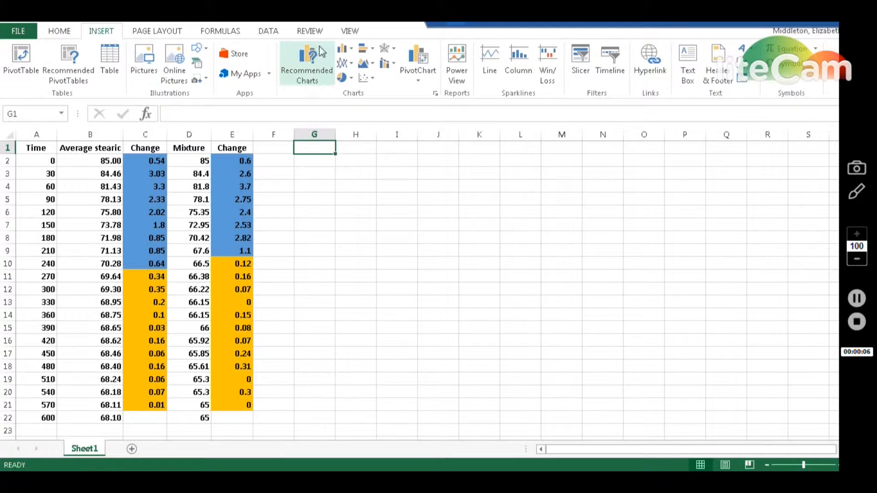
left_click(374, 80)
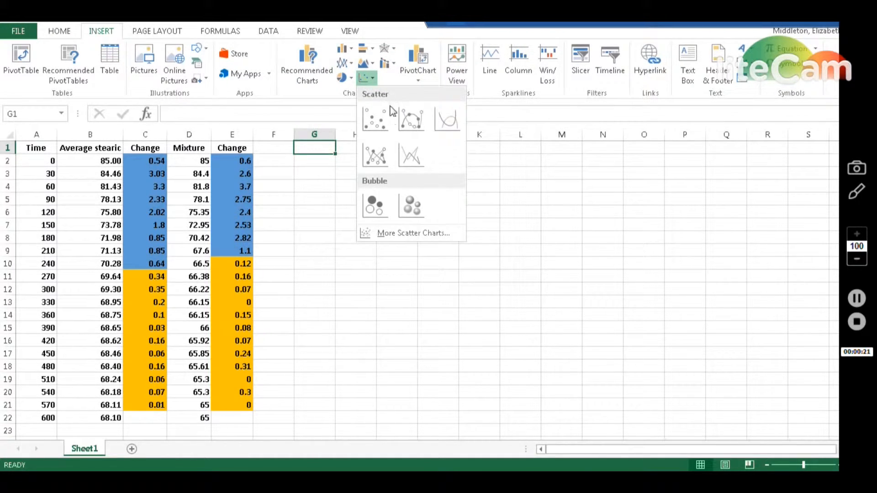
left_click(377, 120)
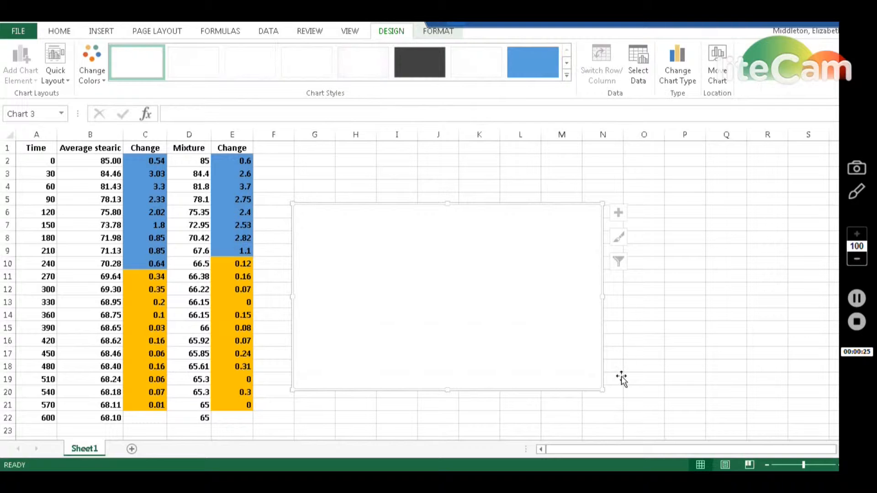
- Add a data series to the chart named "> 0.5 temp" with the time cells A2:A10 as X values
right_click(384, 270)
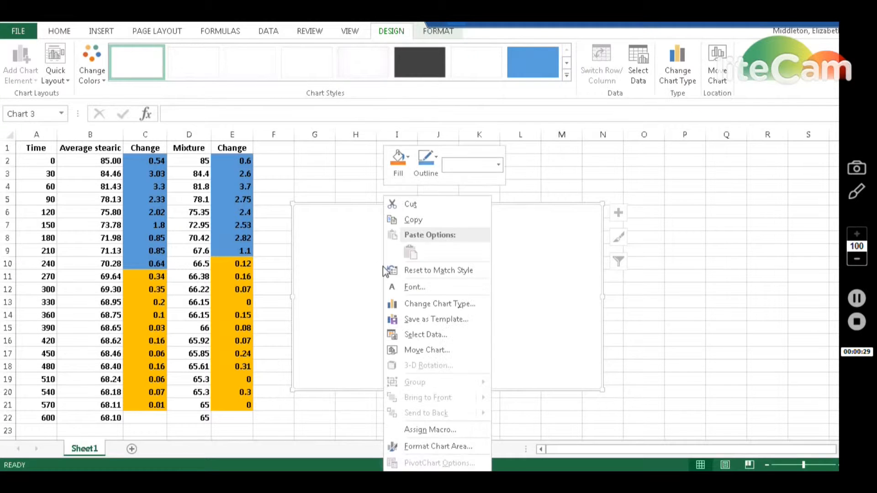
left_click(418, 335)
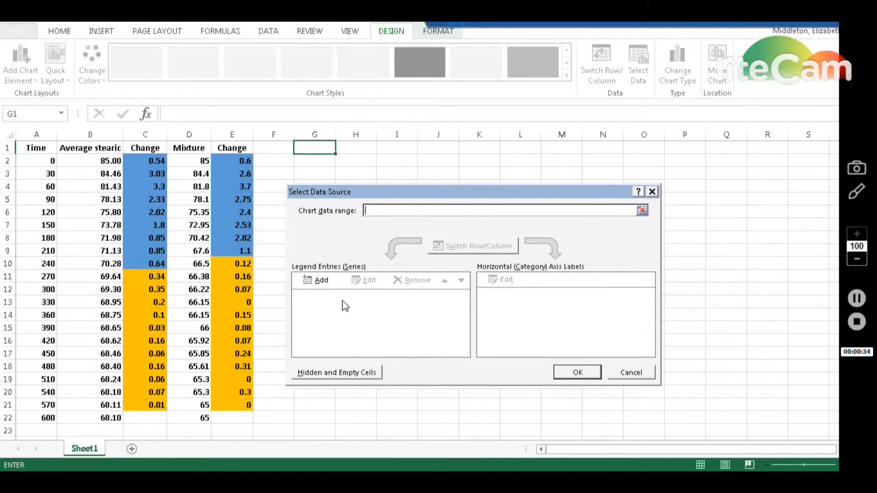
left_click(321, 280)
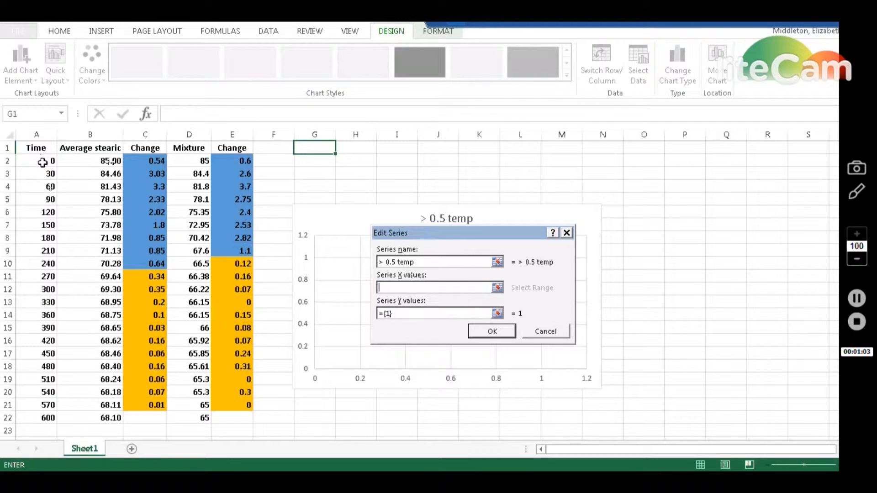
left_click_drag(43, 161, 48, 266)
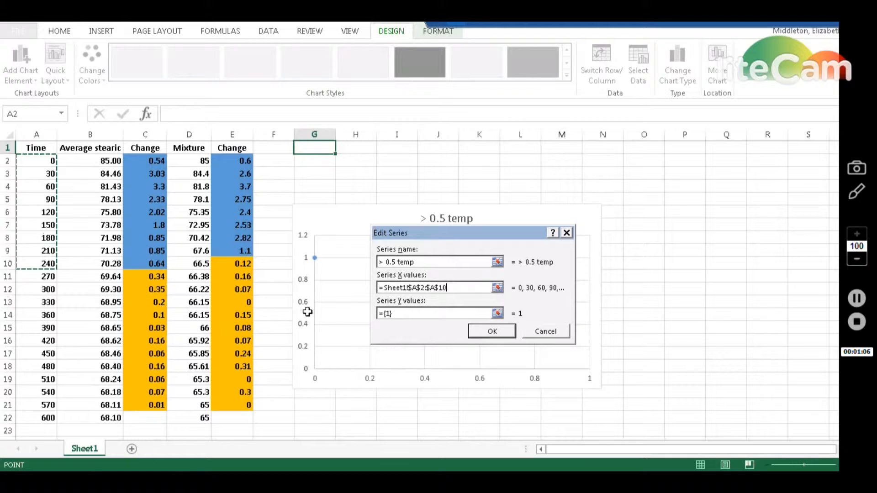
left_click_drag(403, 313, 381, 315)
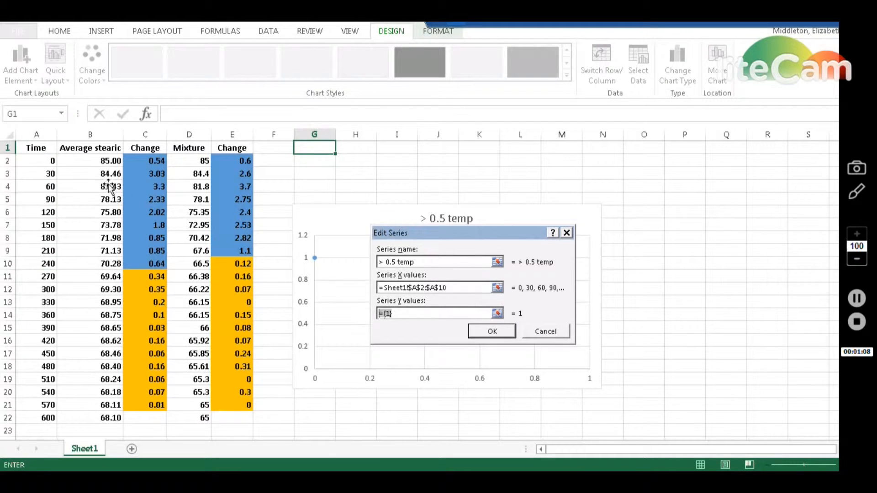
type("+")
left_click_drag(100, 161, 104, 266)
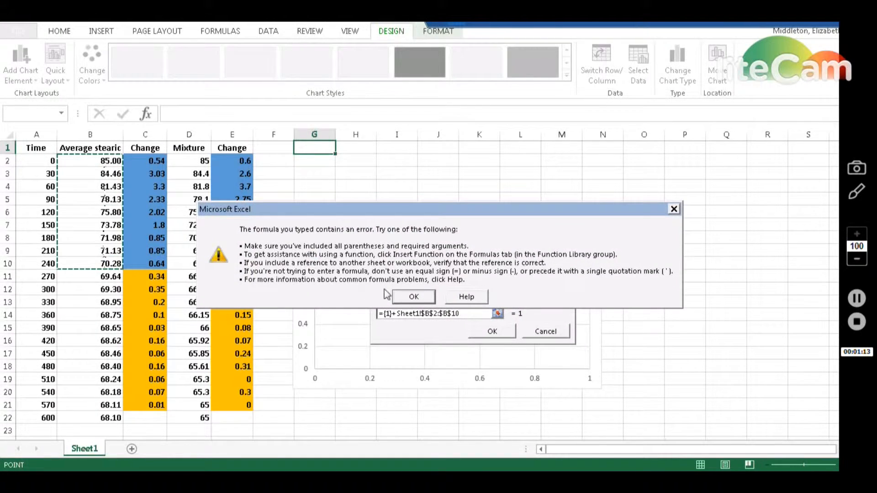
left_click(414, 297)
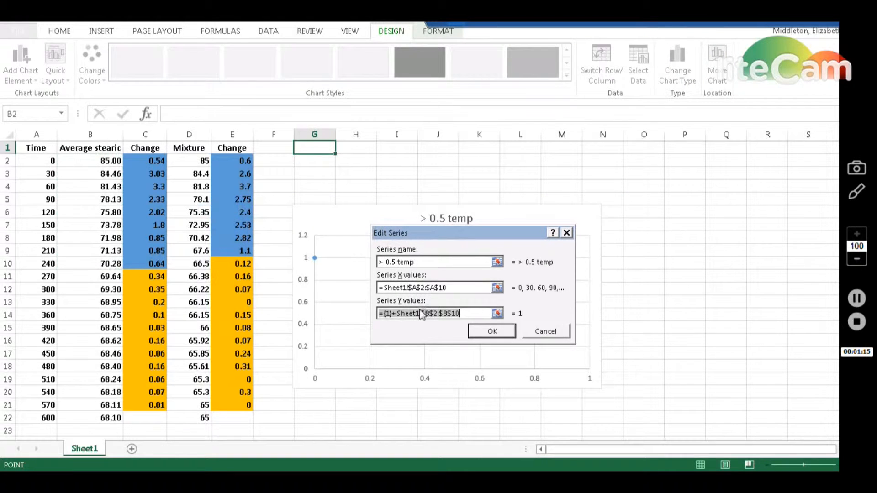
left_click(386, 314)
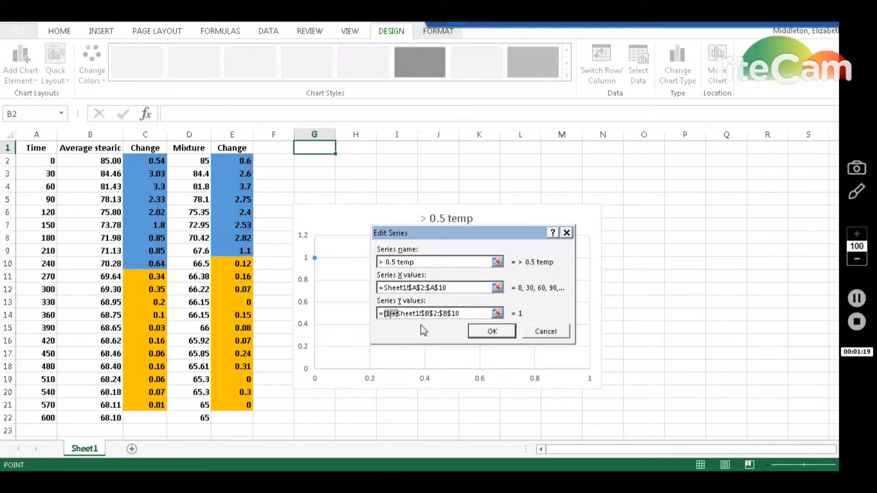
- Replace the series Y values with the average stearic cells B2:B10 and confirm the series
left_click_drag(465, 314, 371, 315)
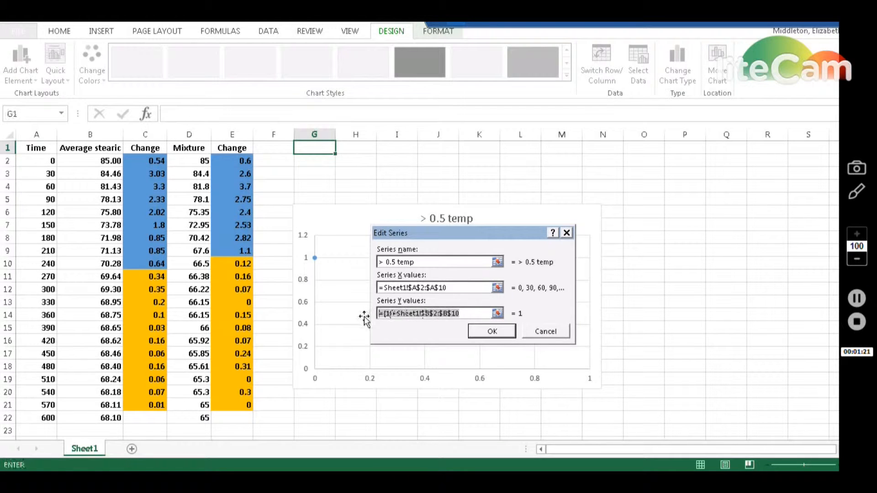
key("BackSpace")
left_click_drag(109, 161, 111, 258)
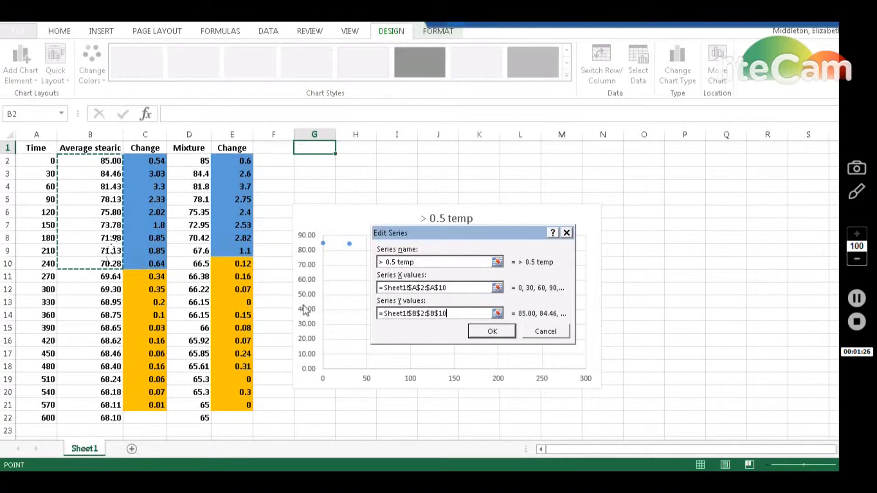
left_click(491, 331)
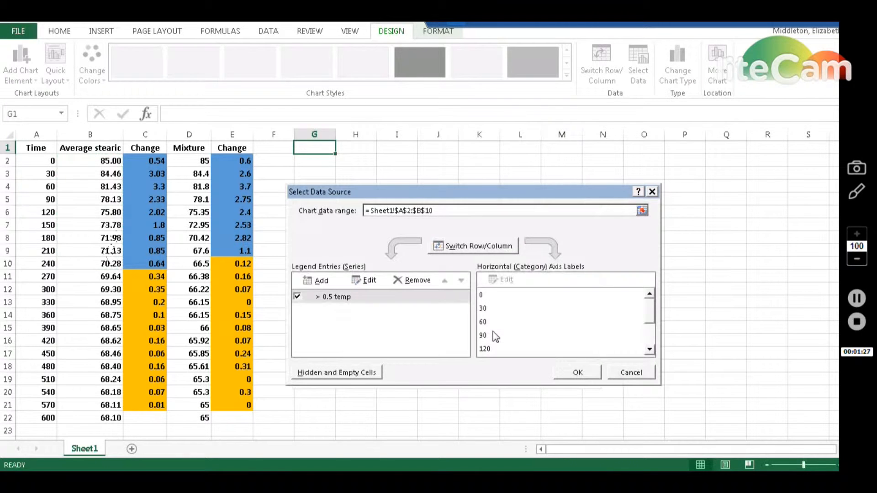
- Add a second series named "< 0.5 temp" with the time cells A11:A22 as X values
left_click(327, 288)
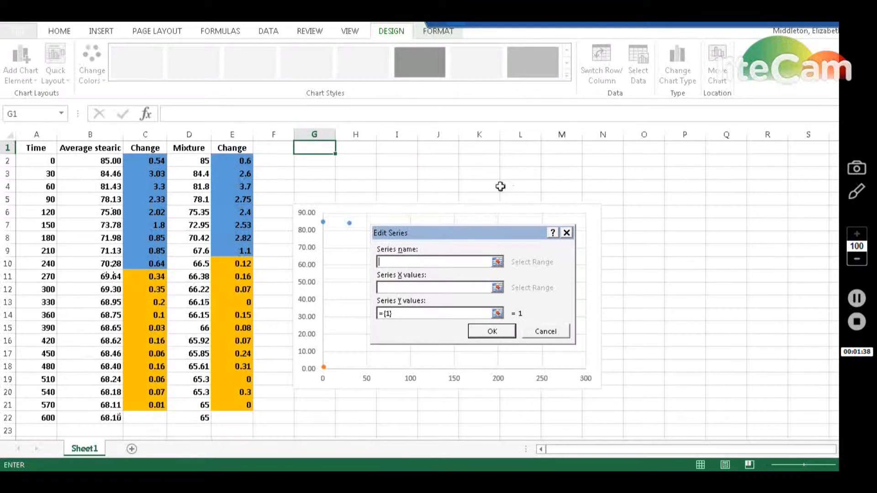
type("< 0.5 temp")
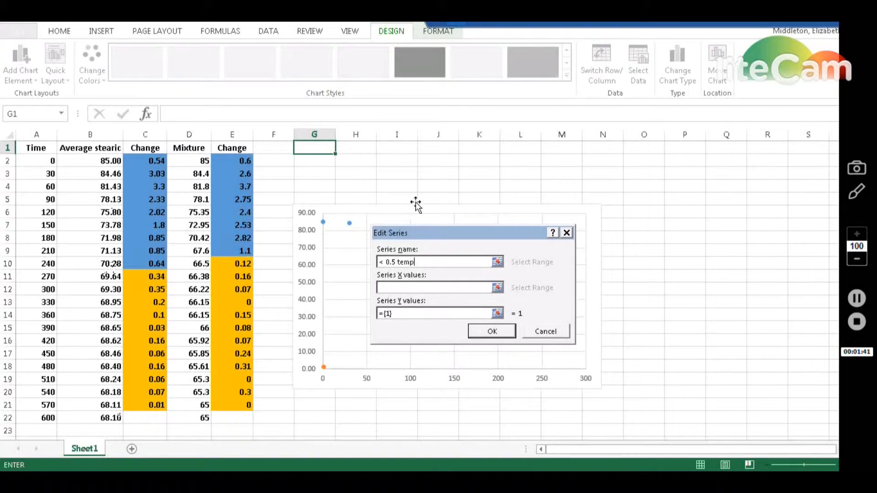
left_click(385, 288)
left_click_drag(50, 277, 46, 418)
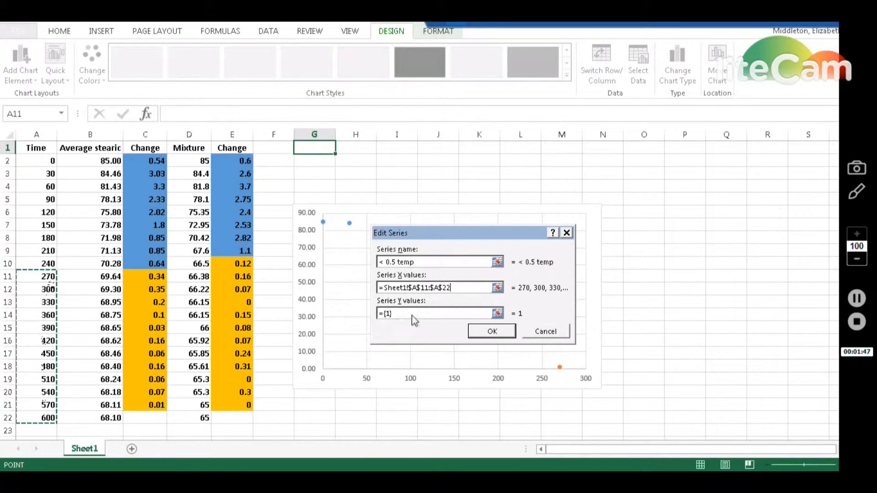
- Set the second series Y values to the average stearic cells B11:B22 and accept the chart's data source
left_click_drag(412, 316, 371, 320)
key("BackSpace")
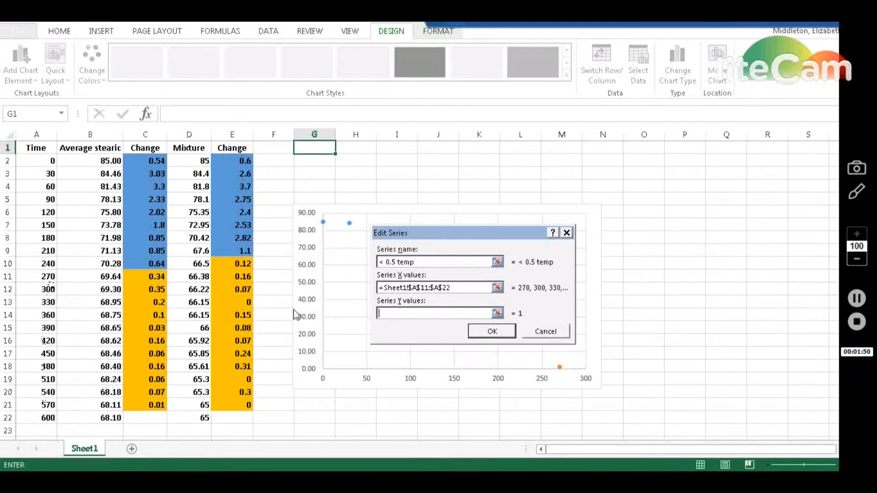
left_click_drag(113, 278, 114, 419)
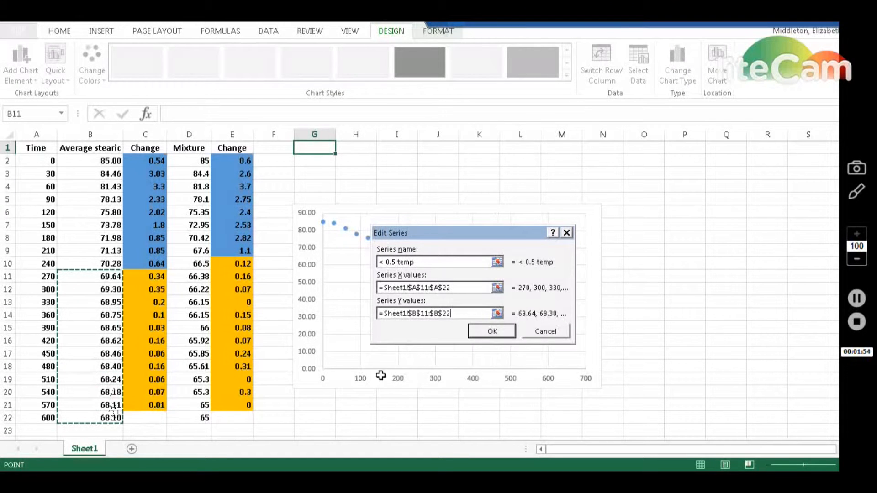
left_click(492, 332)
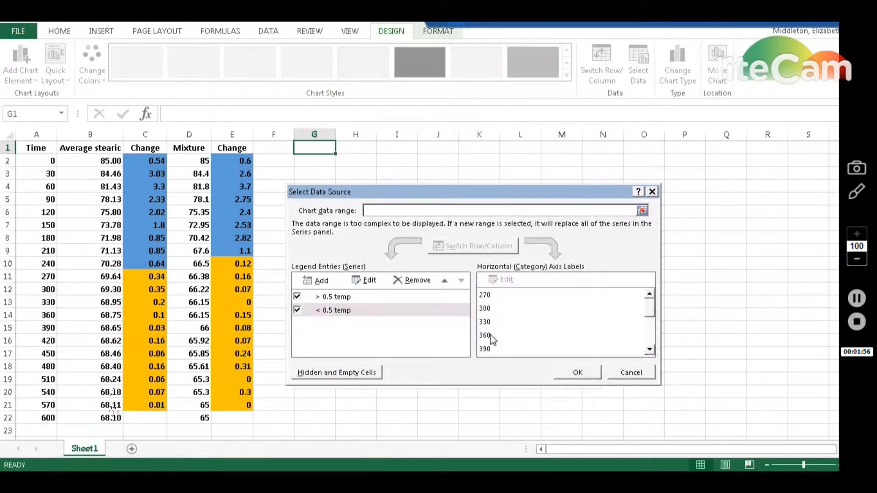
left_click(590, 373)
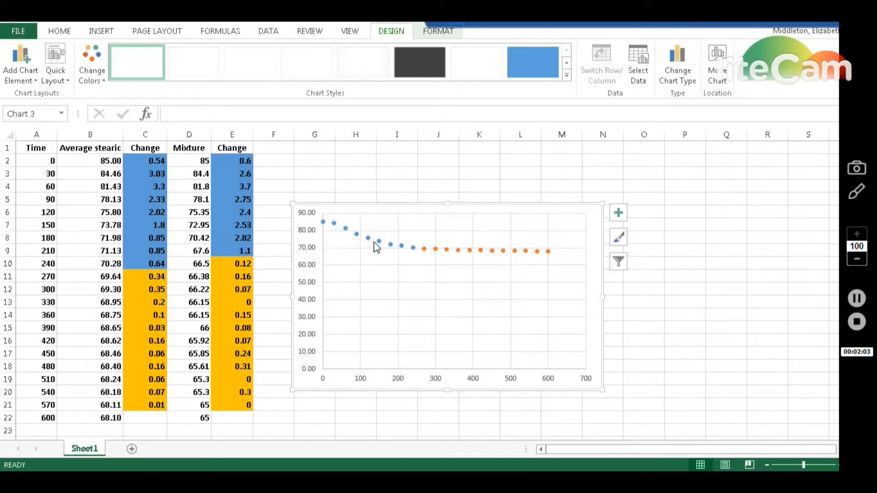
- Apply the first quick layout to the scatter chart, adding a chart title, axis titles and a legend on the side
left_click(403, 249)
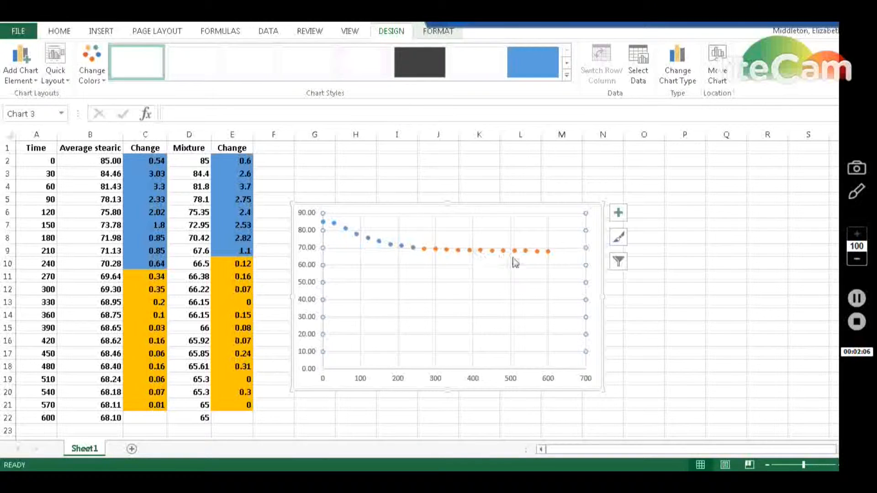
left_click(595, 311)
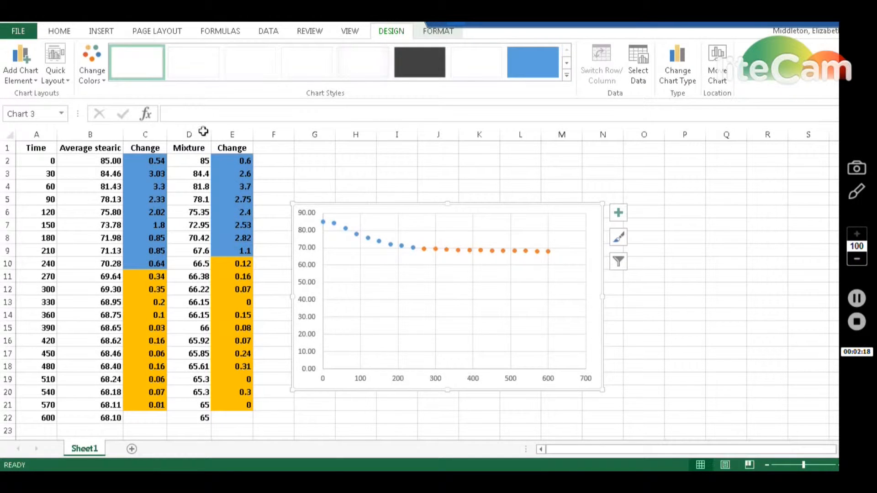
left_click(65, 82)
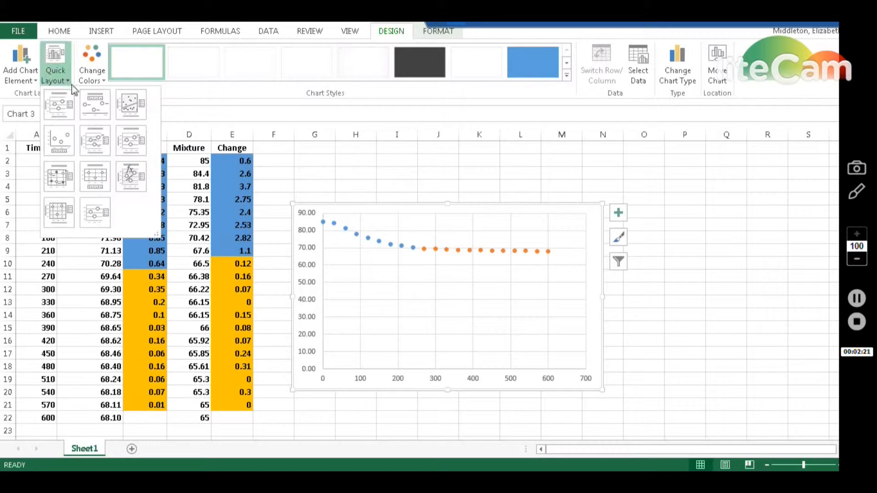
left_click(64, 108)
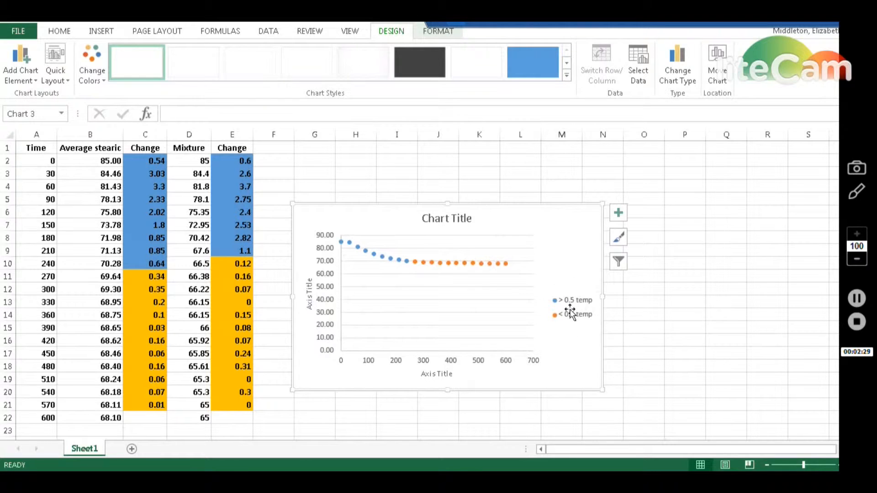
- Replace the placeholder chart title with "Average stearic"
left_click(474, 218)
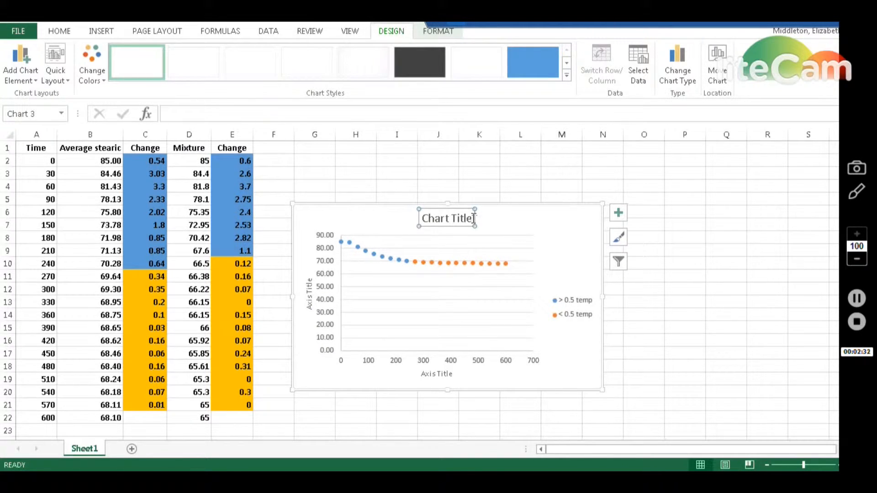
left_click_drag(474, 218, 412, 218)
type("Average stearic")
left_click(359, 220)
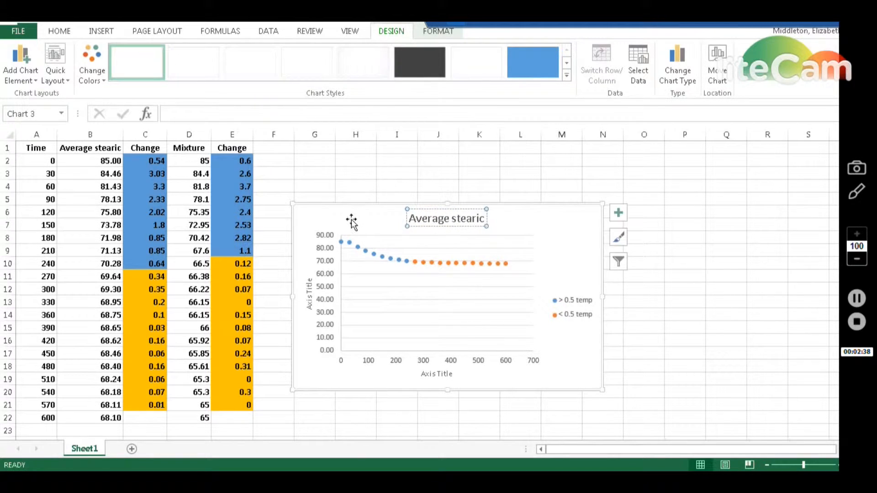
- Set the horizontal axis title to "Time (sec)"
left_click(434, 374)
left_click_drag(454, 373, 416, 375)
type("Time (sec)")
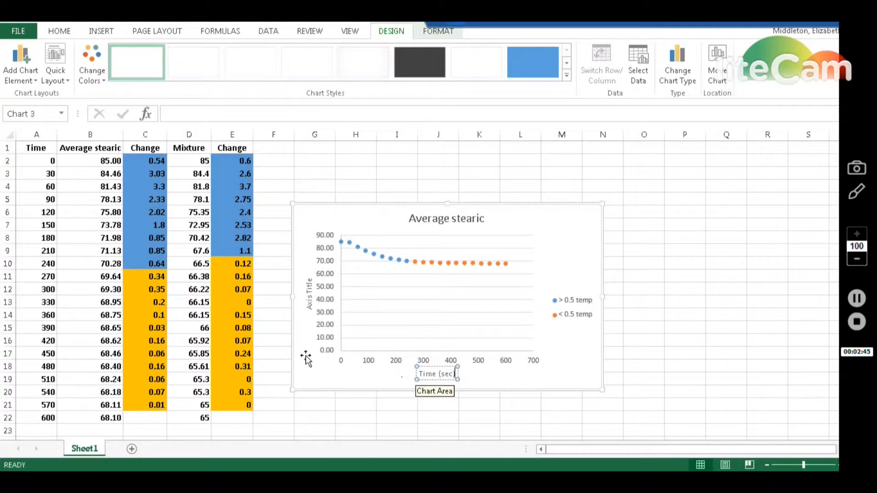
left_click(305, 350)
- Set the vertical axis title to "Temperature (degrees C)"
left_click(310, 290)
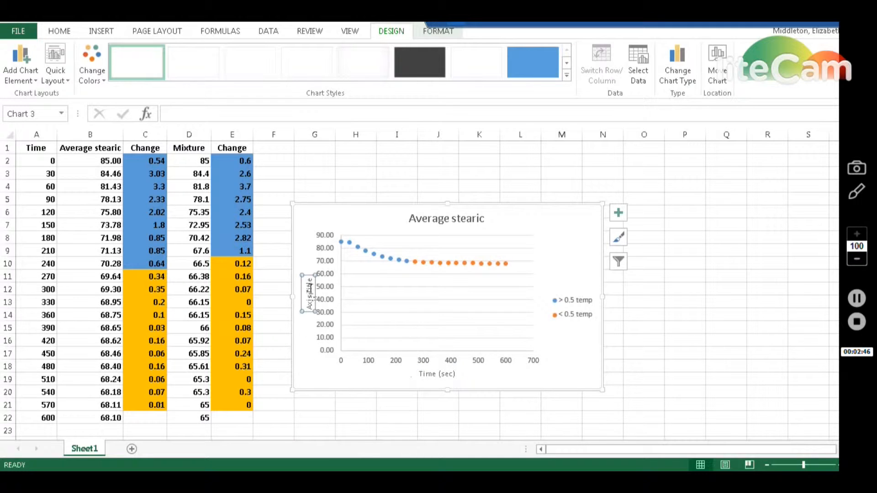
left_click_drag(310, 287, 310, 311)
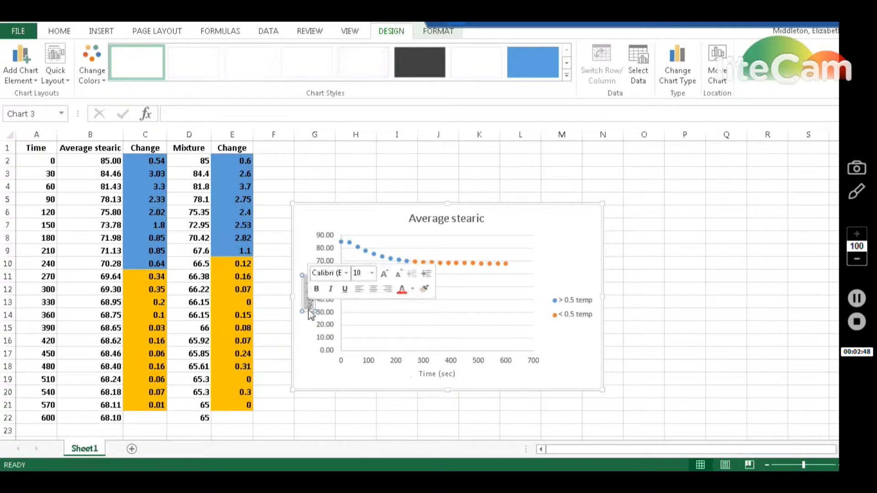
type("Temperature")
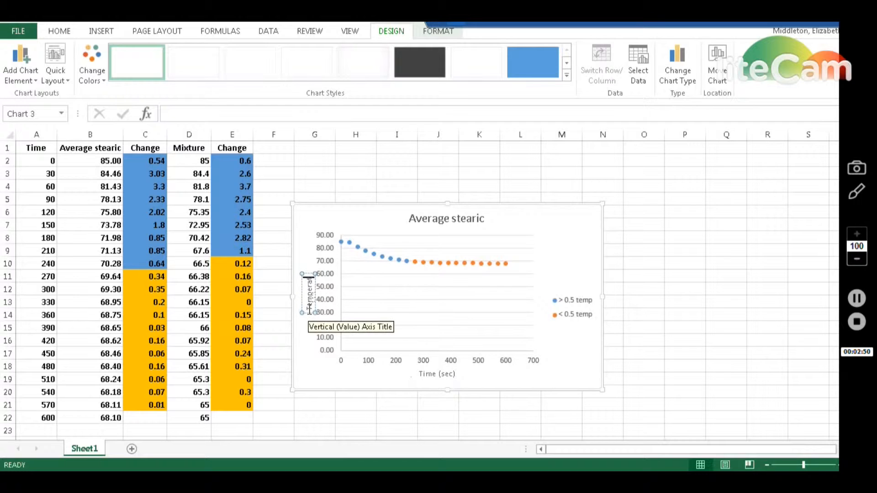
type(" (degrees C)")
left_click(300, 371)
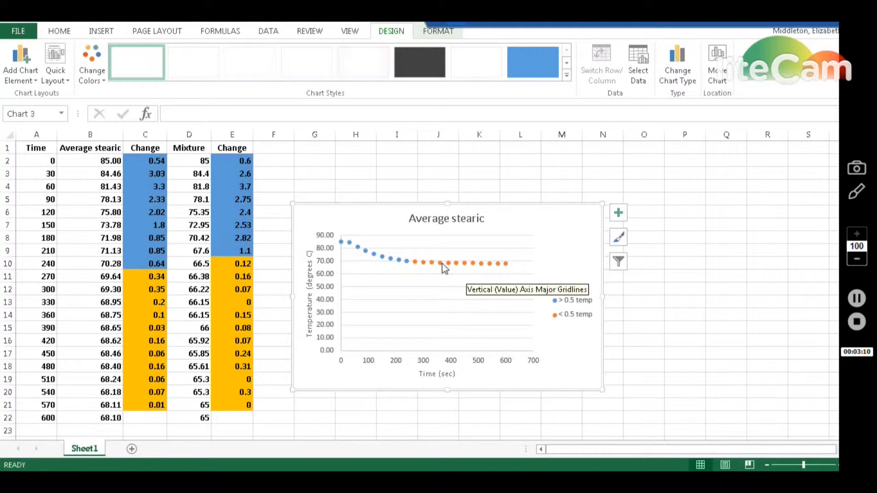
- Add a linear trendline to the "> 0.5 temp" series and display its equation on the chart
right_click(350, 246)
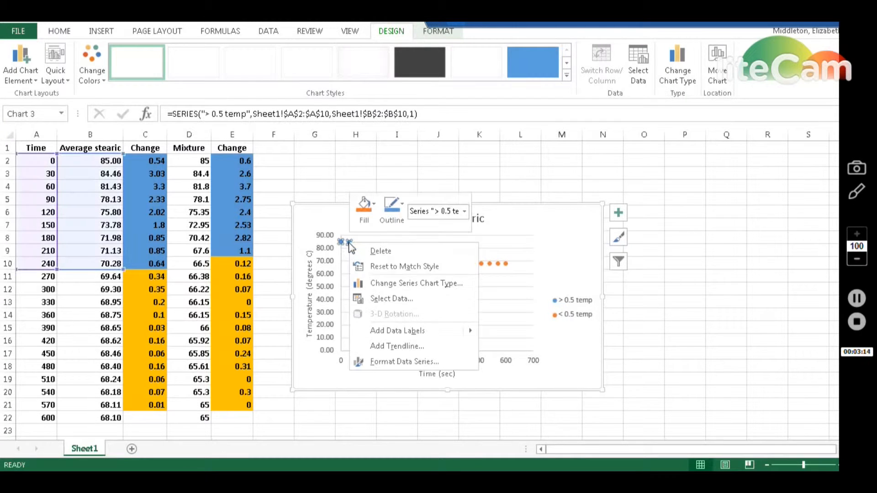
left_click(404, 347)
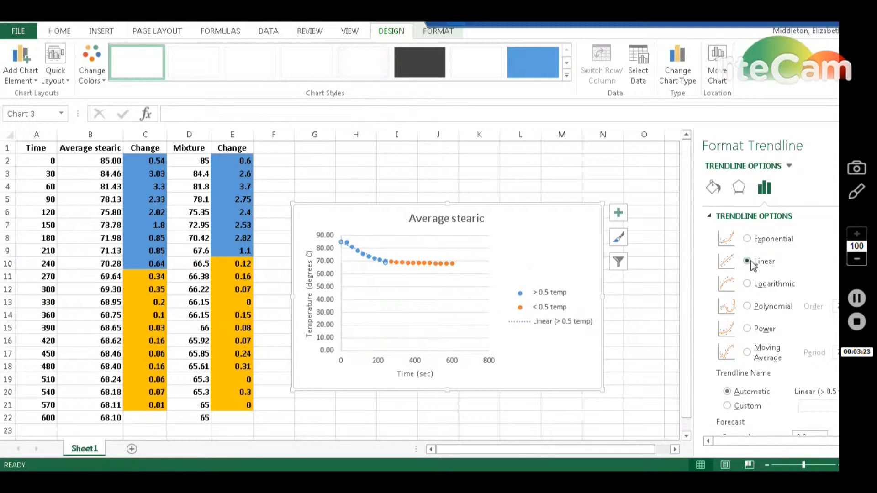
scroll(777, 276, "down", 3)
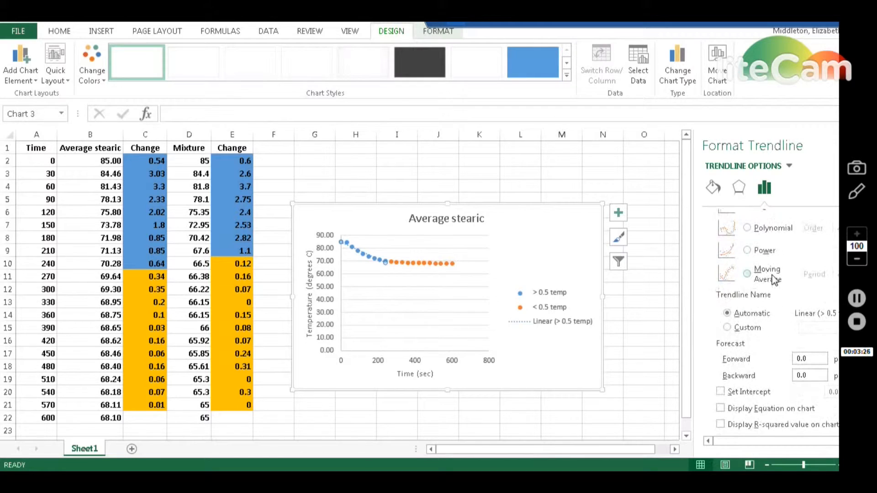
left_click(721, 408)
- Make the "> 0.5 temp" trendline a solid line and move its equation label to the clear area above the data points
left_click(712, 189)
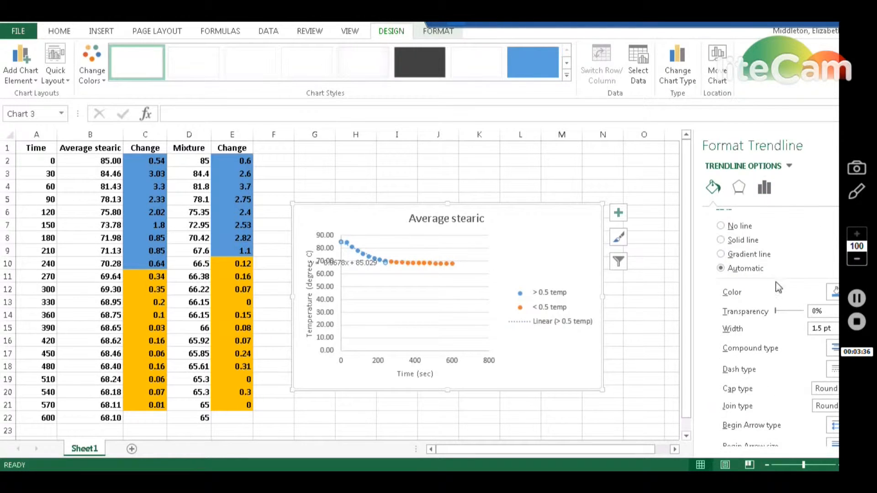
left_click(834, 370)
left_click(833, 384)
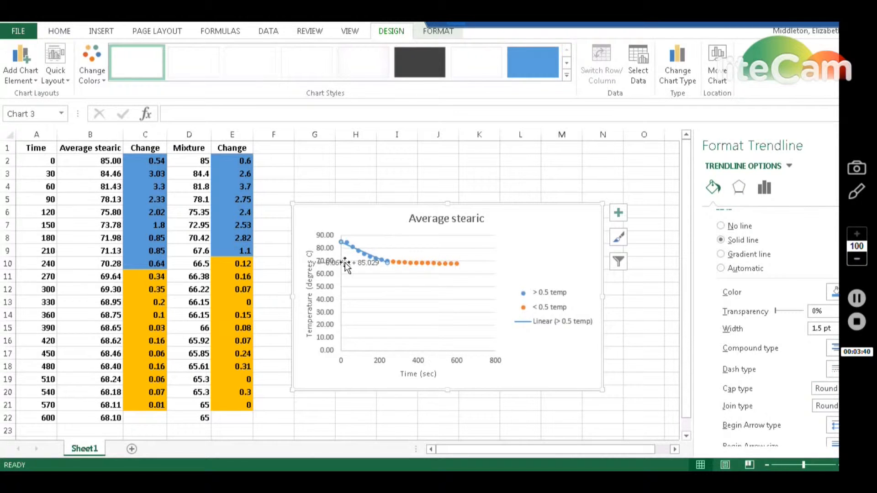
left_click(366, 256)
left_click_drag(366, 254, 399, 243)
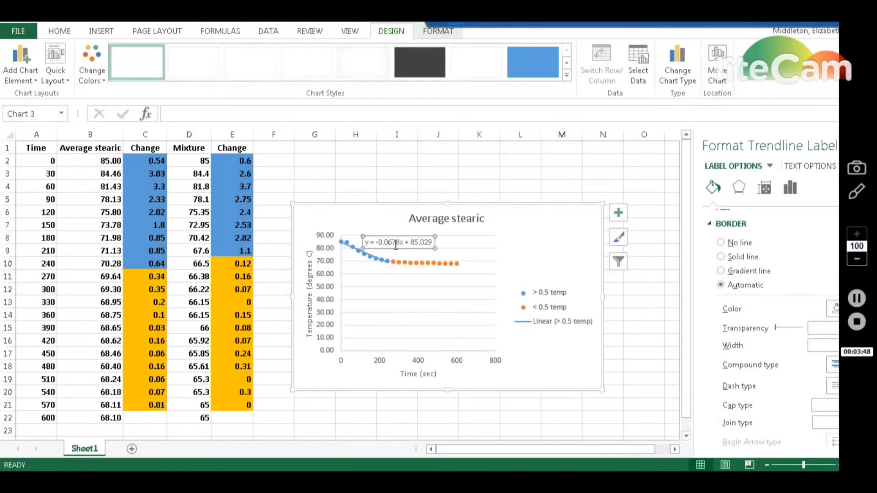
- Add a linear trendline to the "< 0.5 temp" series and display its equation on the chart
right_click(416, 264)
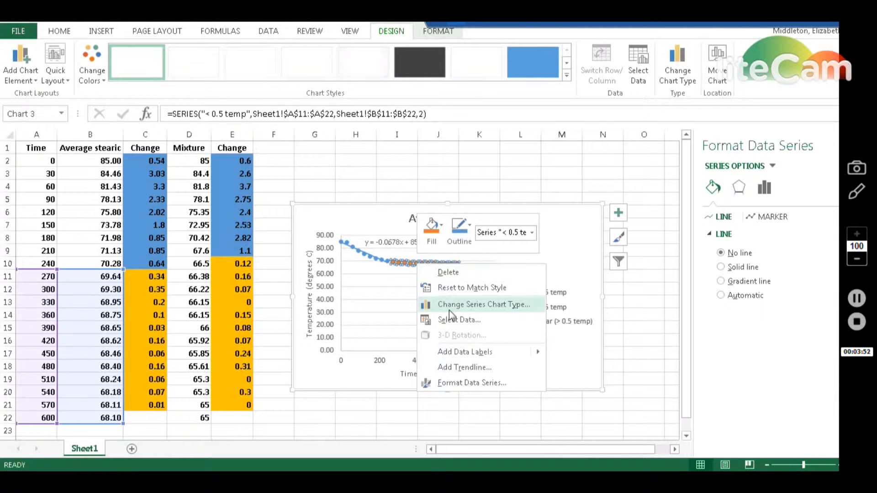
left_click(454, 367)
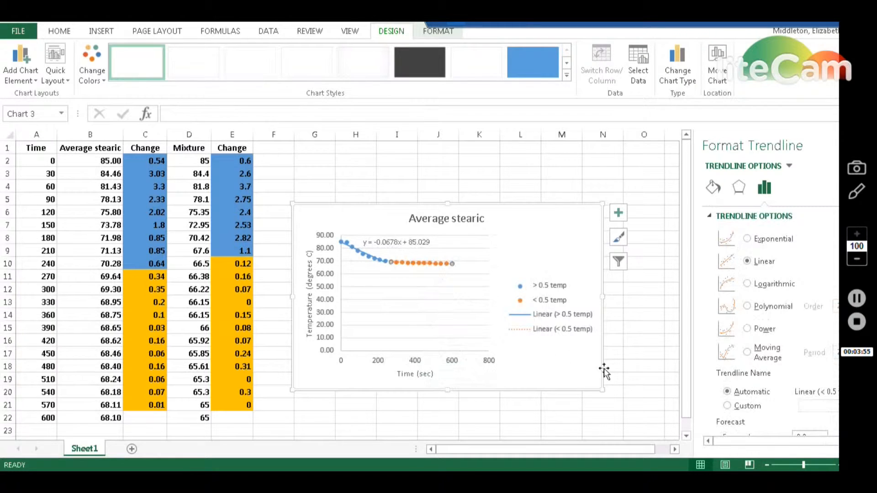
scroll(742, 368, "down", 3)
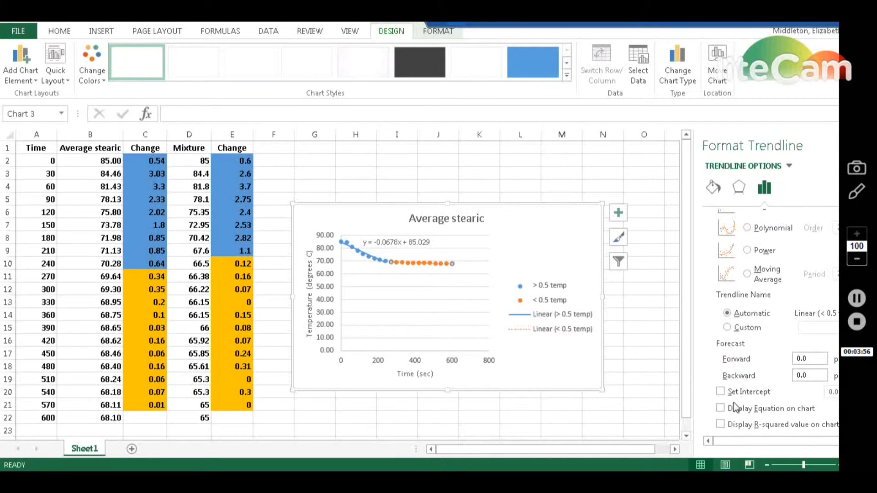
left_click(721, 408)
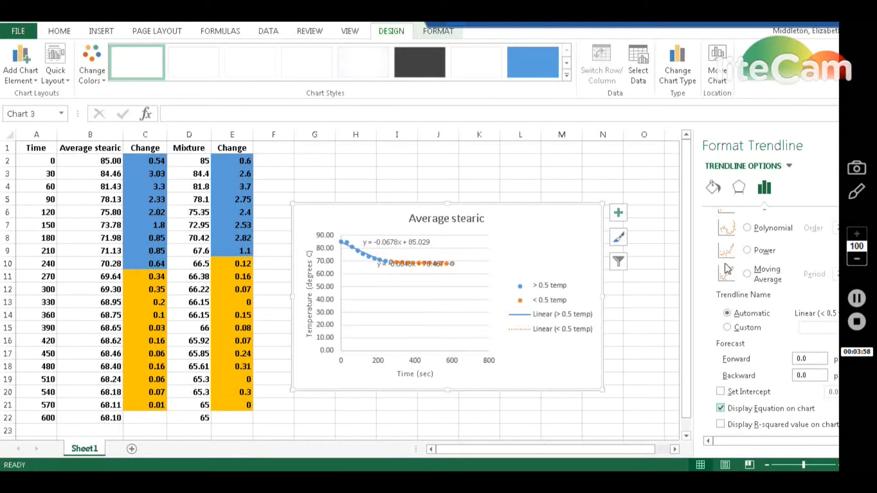
- Give the "< 0.5 temp" trendline a denser dash type and move its equation label just below the data points
left_click(715, 190)
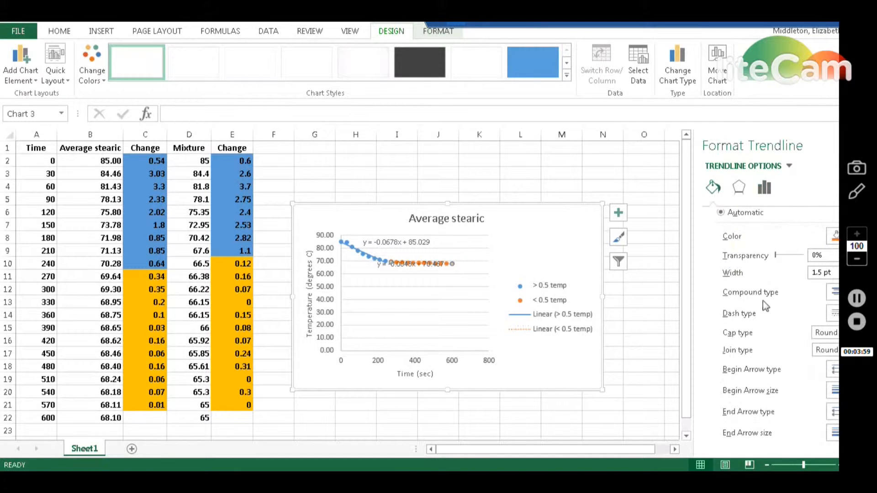
left_click(832, 317)
left_click(828, 330)
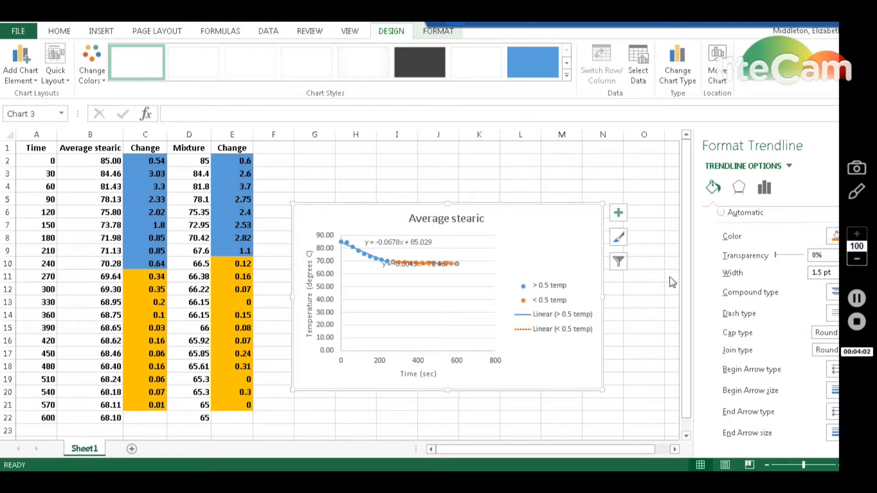
left_click(406, 264)
left_click_drag(406, 264, 412, 280)
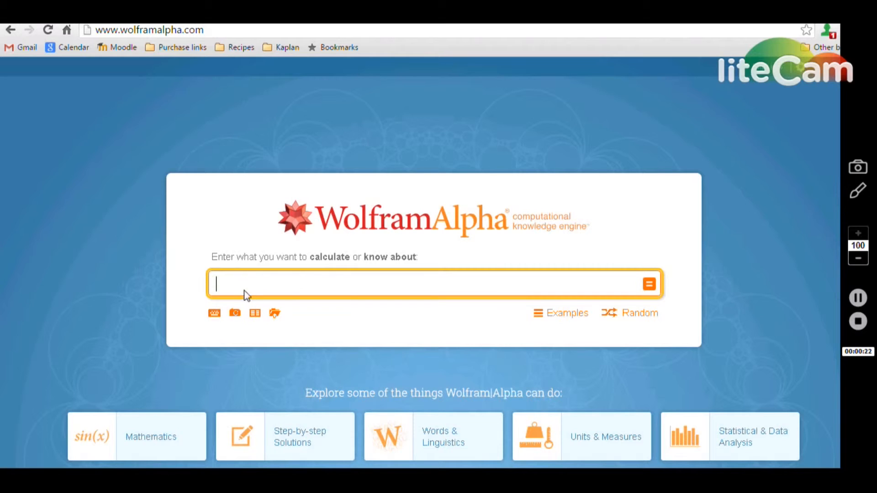
- In WolframAlpha, submit the two trendline equations together as "y=-0.0678x+85.029, y=-0.0043x+70.467"
type("y=-0.0678x+85.029, y=-0.0043x+70.467")
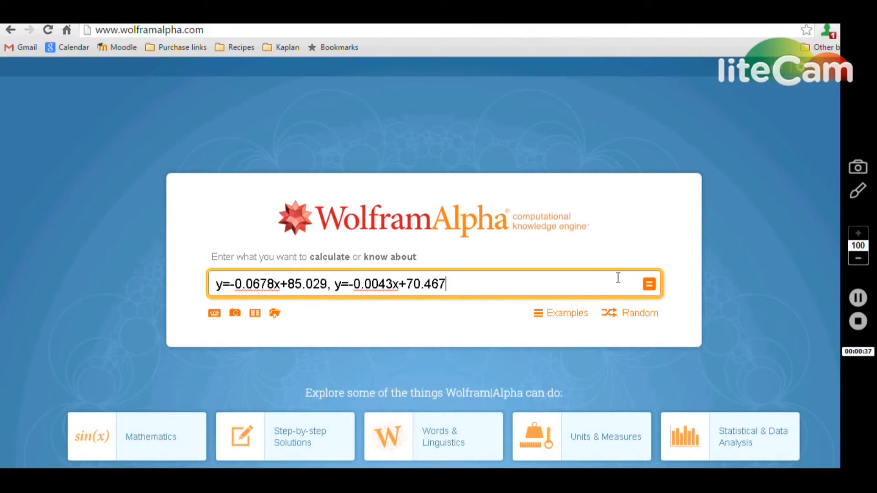
left_click(652, 290)
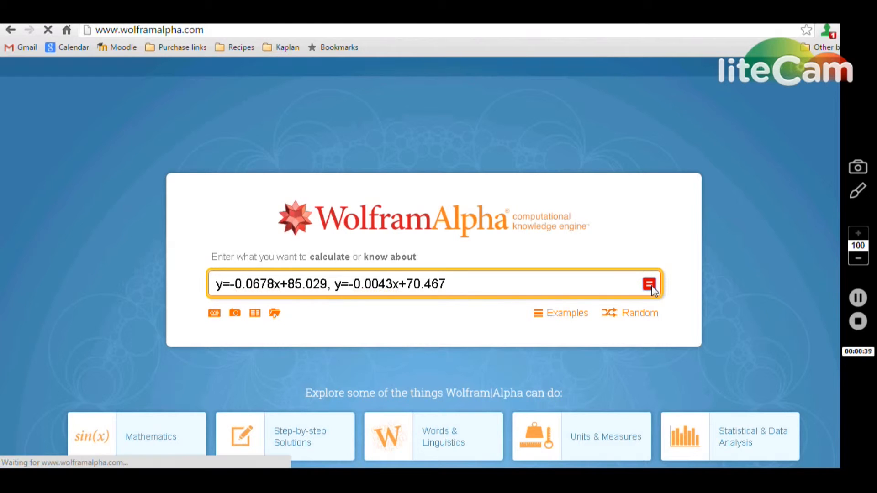